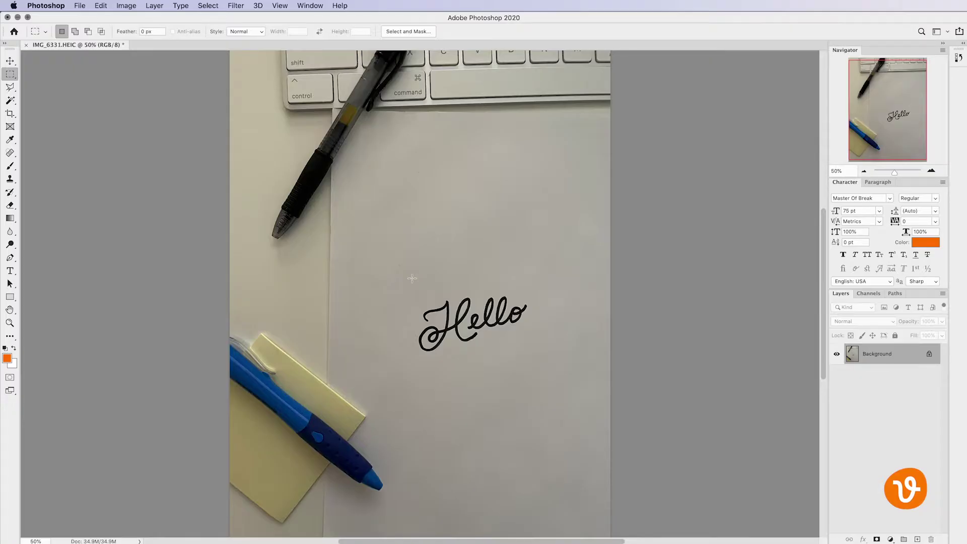
Crop the Photoshop photo to a marquee around the handwritten Hello, then bring up Levels
drag(410, 275, 534, 361)
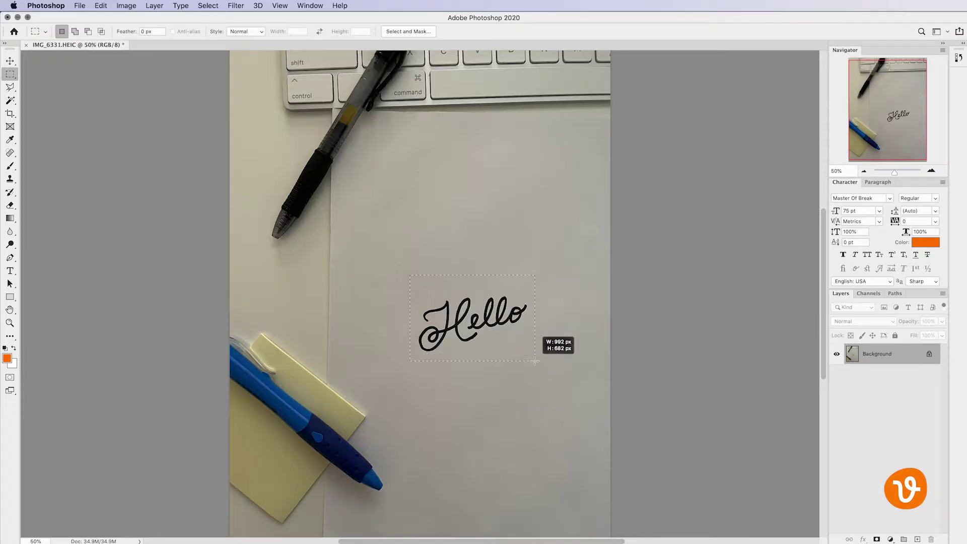
click(126, 6)
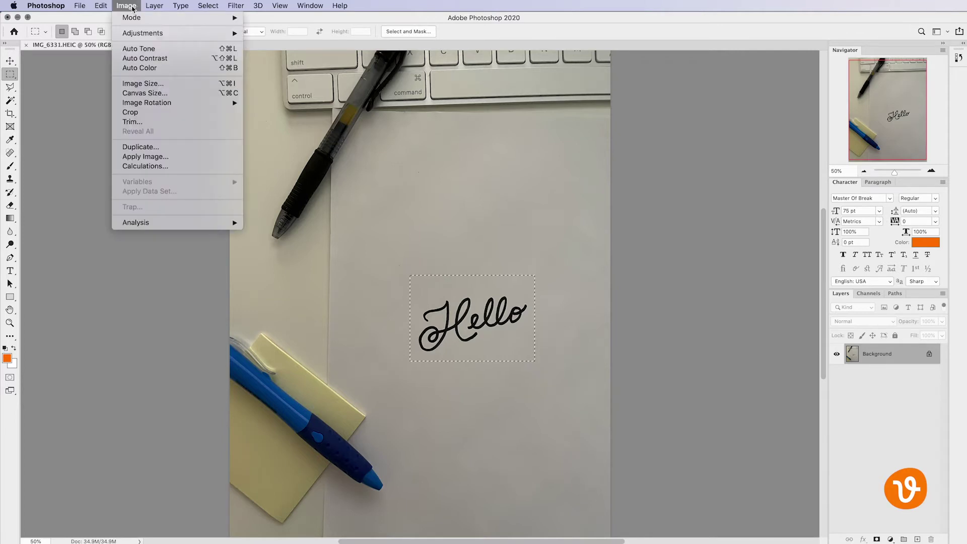
click(141, 113)
click(126, 6)
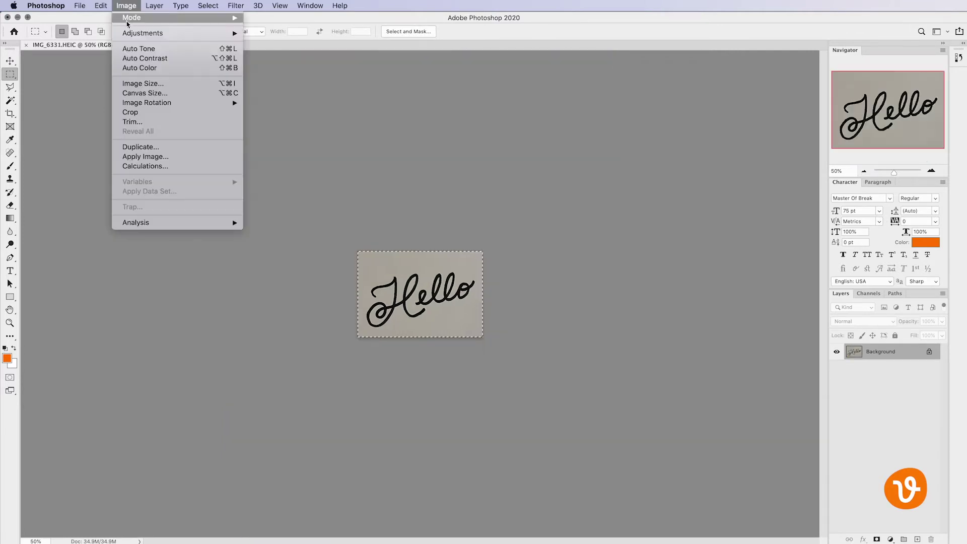
click(266, 42)
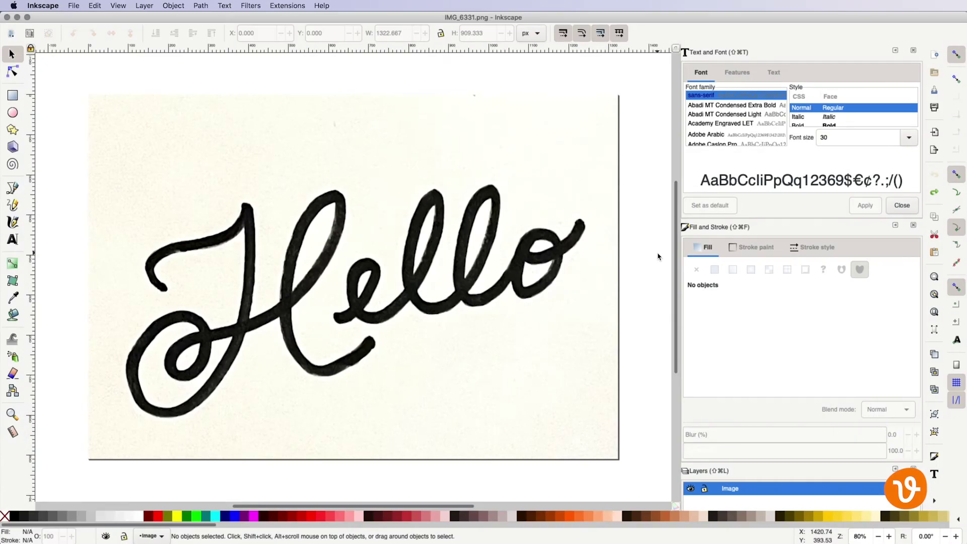
Select the cropped Hello image and bring up Path > Trace Bitmap
click(514, 301)
click(200, 6)
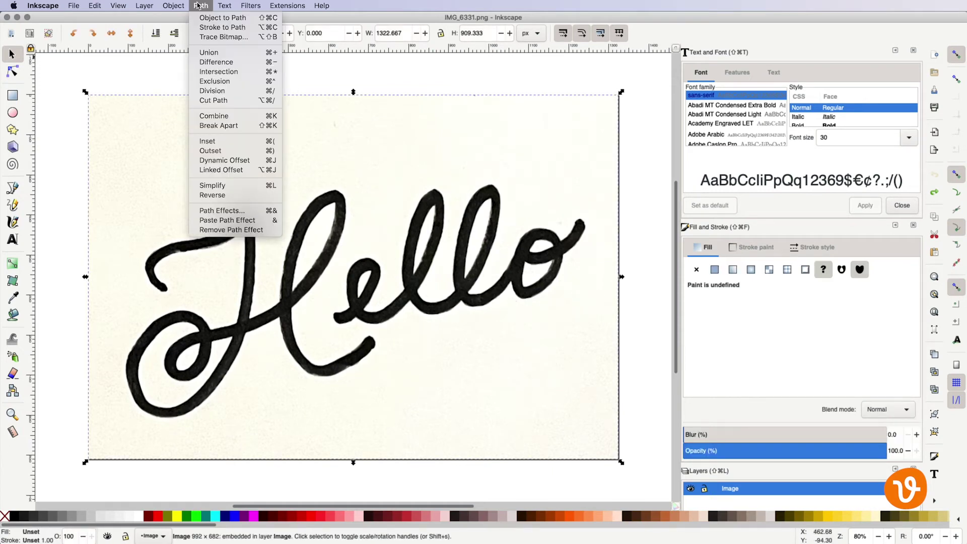
click(234, 37)
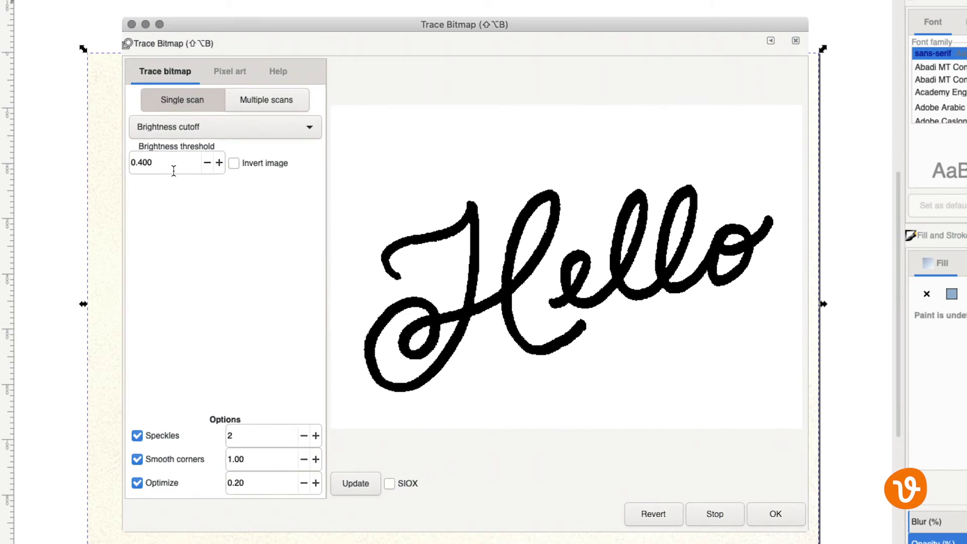
Set the Brightness threshold to 0.6 and show the list of tracing modes
double_click(156, 164)
text(6)
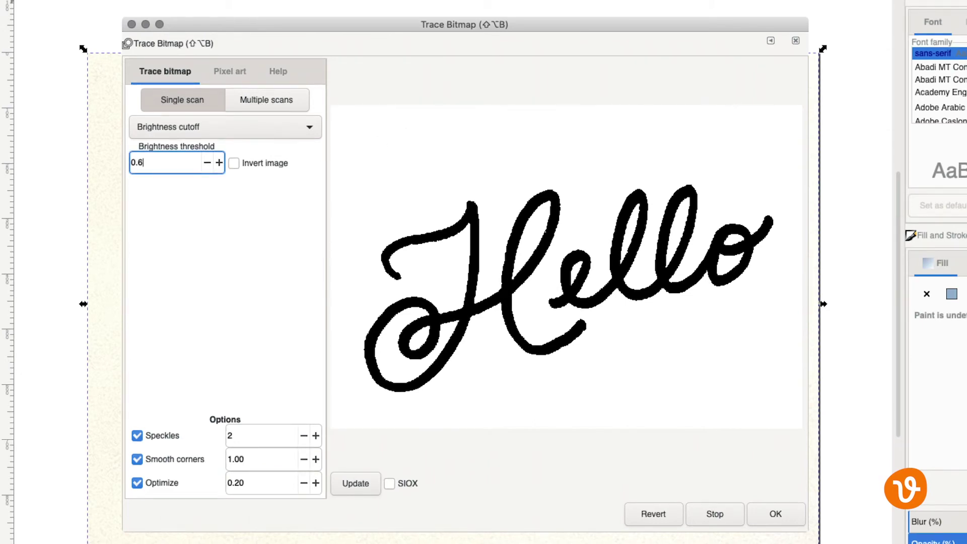
click(233, 125)
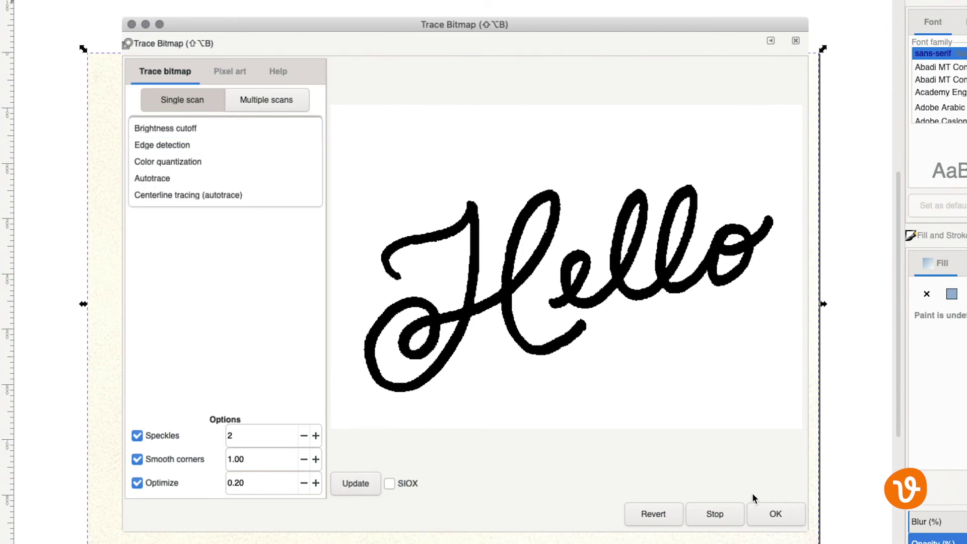
Create the black vector trace of Hello and delete the original bitmap
click(773, 508)
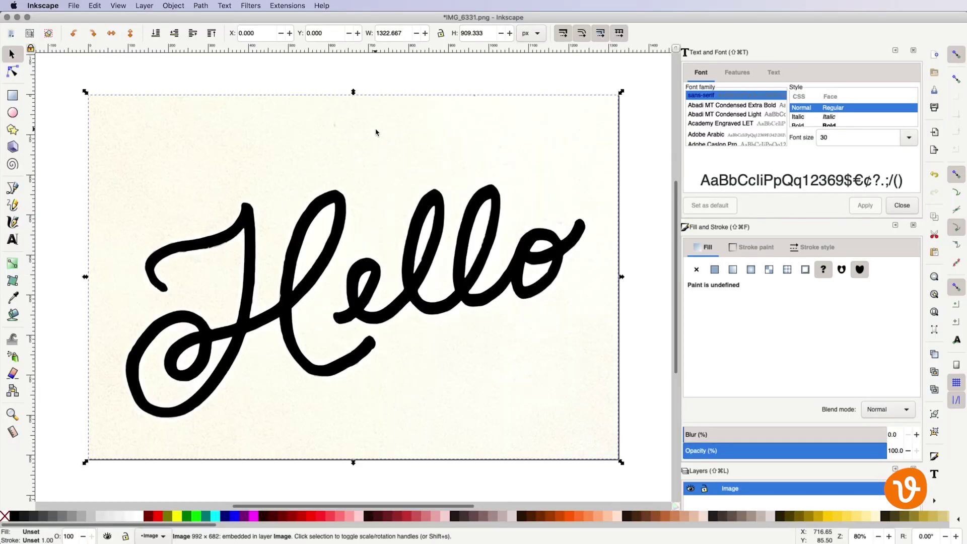
key(Delete)
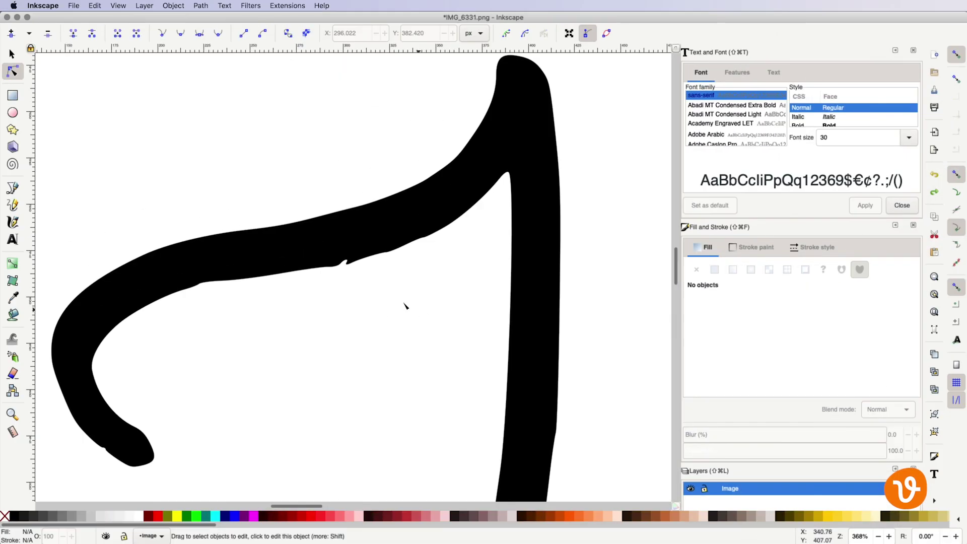
Smooth the bump on the H's upper stroke and delete a node on its tail curl
click(349, 267)
drag(347, 264, 338, 266)
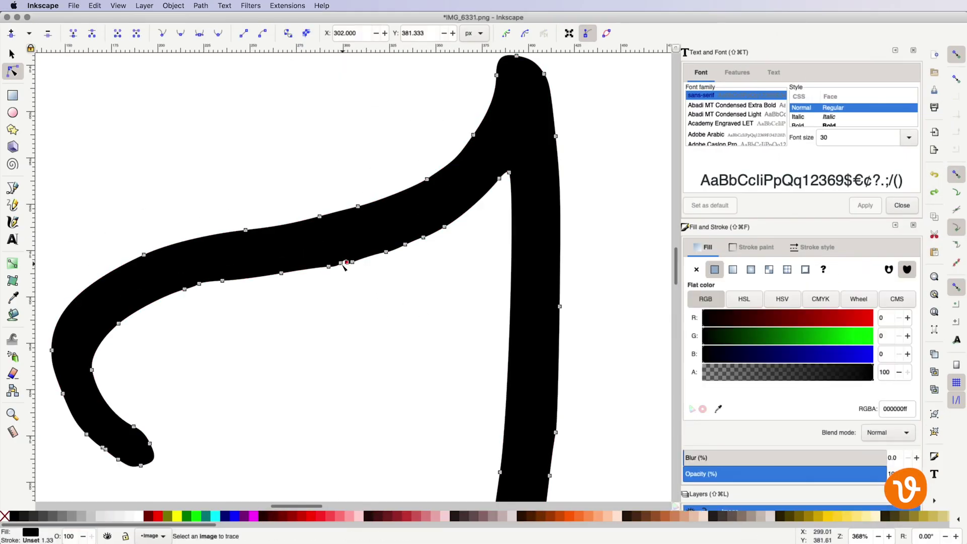
click(342, 291)
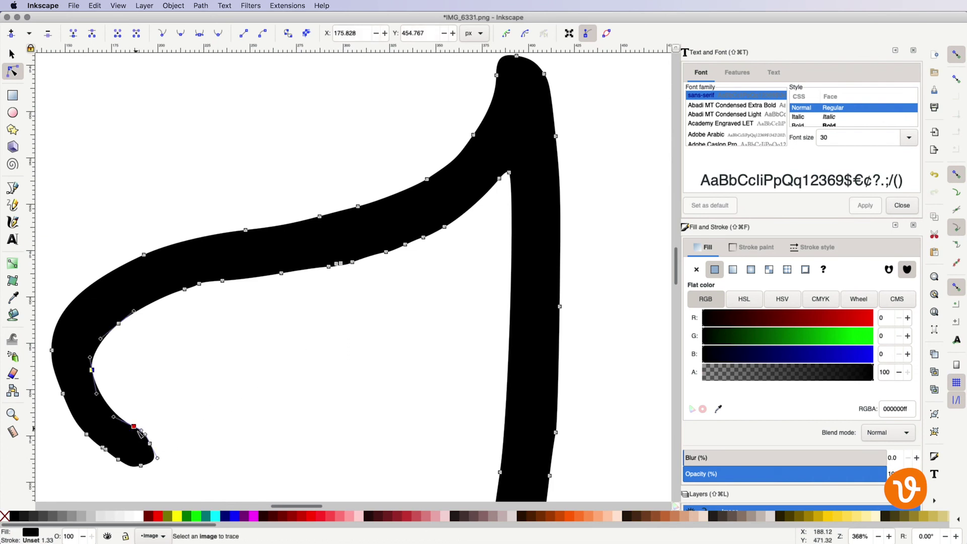
drag(134, 427, 141, 436)
key(Delete)
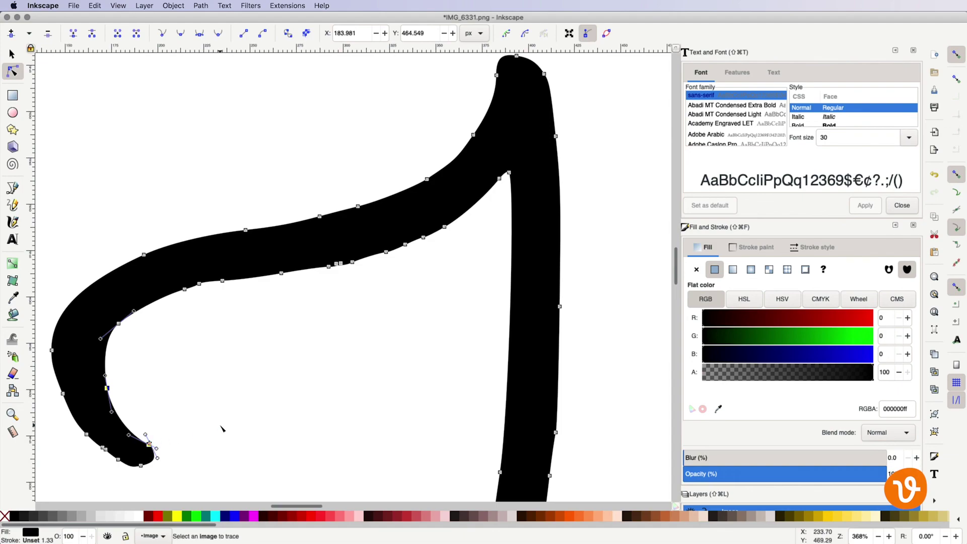